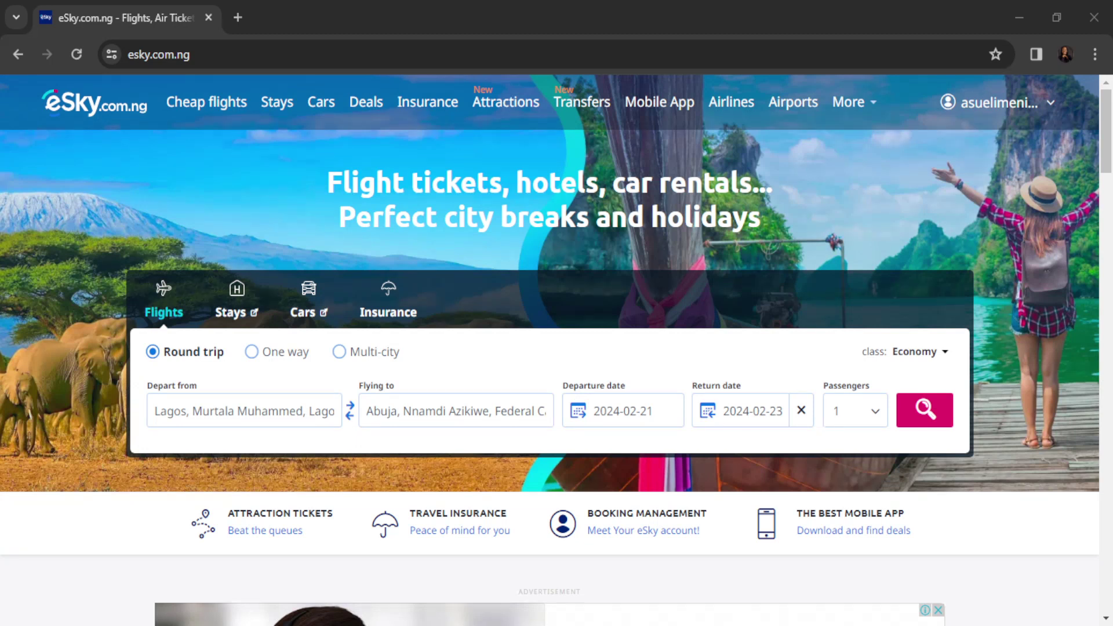
Focus the browser window showing the eSky home page
{"action": "left_click", "coordinate": [628, 570]}
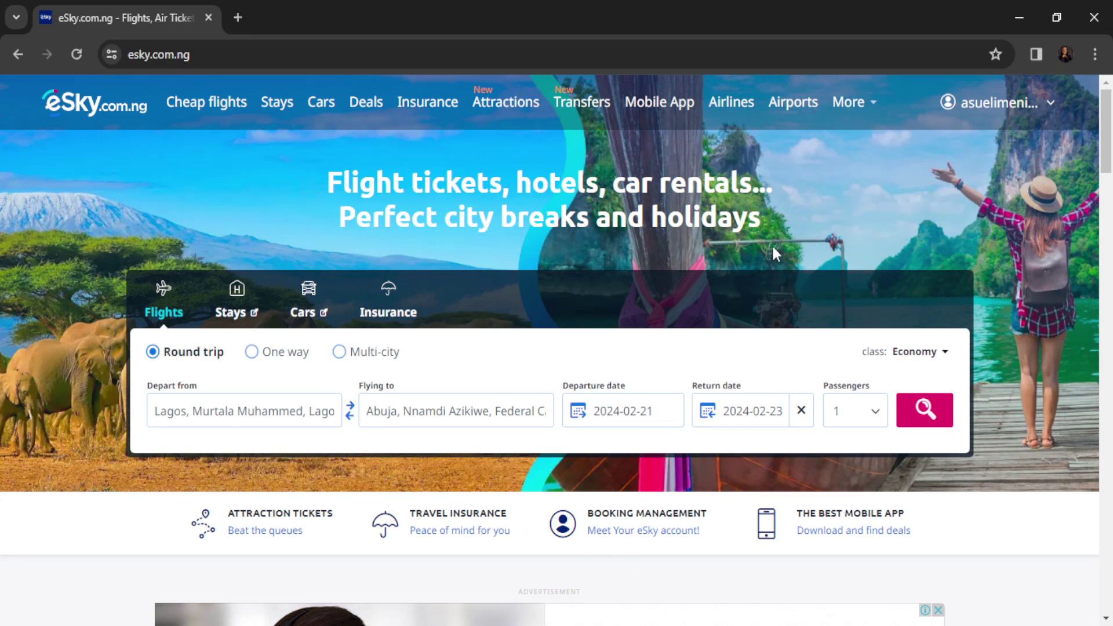
{"action": "scroll", "coordinate": [637, 241], "scroll_direction": "down", "scroll_amount": 1}
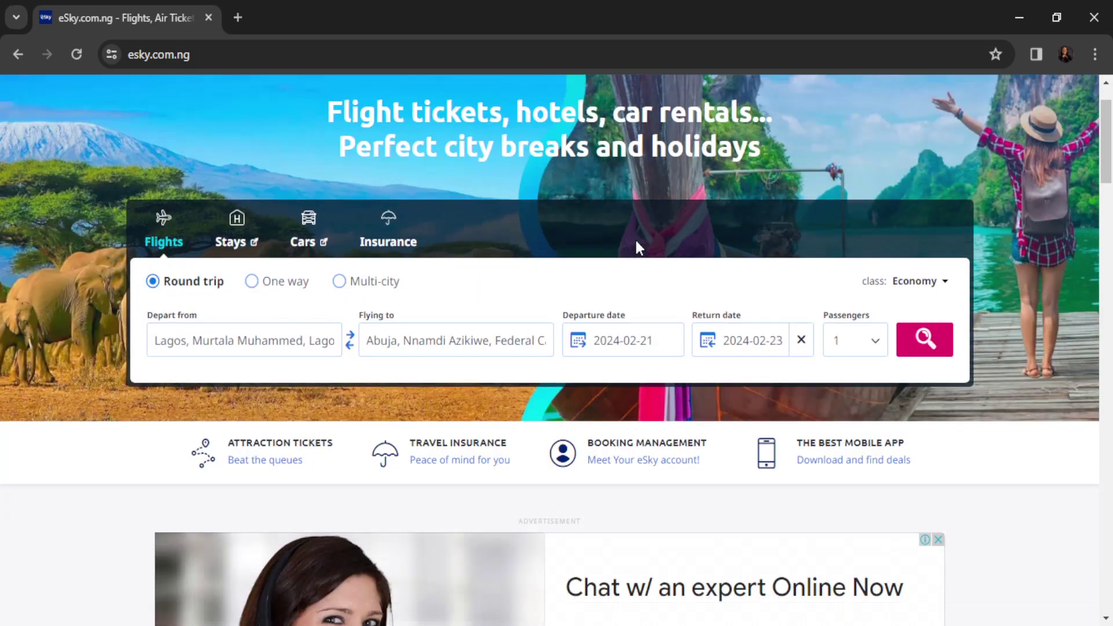
{"action": "scroll", "coordinate": [637, 237], "scroll_direction": "down", "scroll_amount": 2}
{"action": "scroll", "coordinate": [615, 280], "scroll_direction": "down", "scroll_amount": 2}
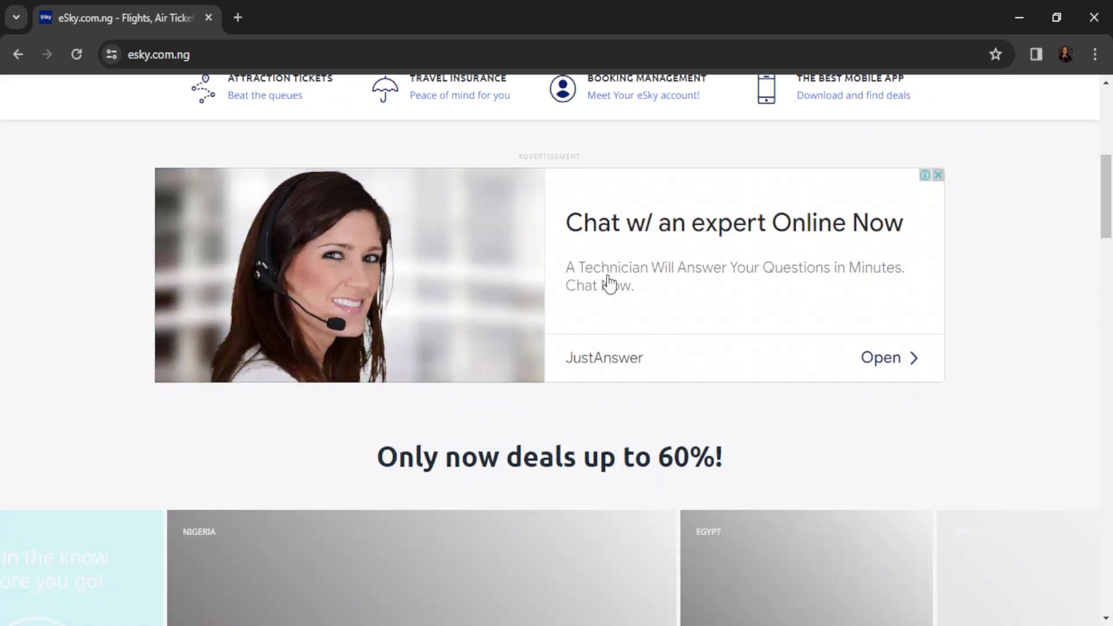
{"action": "scroll", "coordinate": [608, 287], "scroll_direction": "down", "scroll_amount": 2}
{"action": "scroll", "coordinate": [604, 290], "scroll_direction": "down", "scroll_amount": 2}
{"action": "scroll", "coordinate": [605, 289], "scroll_direction": "down", "scroll_amount": 6}
{"action": "scroll", "coordinate": [605, 283], "scroll_direction": "down", "scroll_amount": 5}
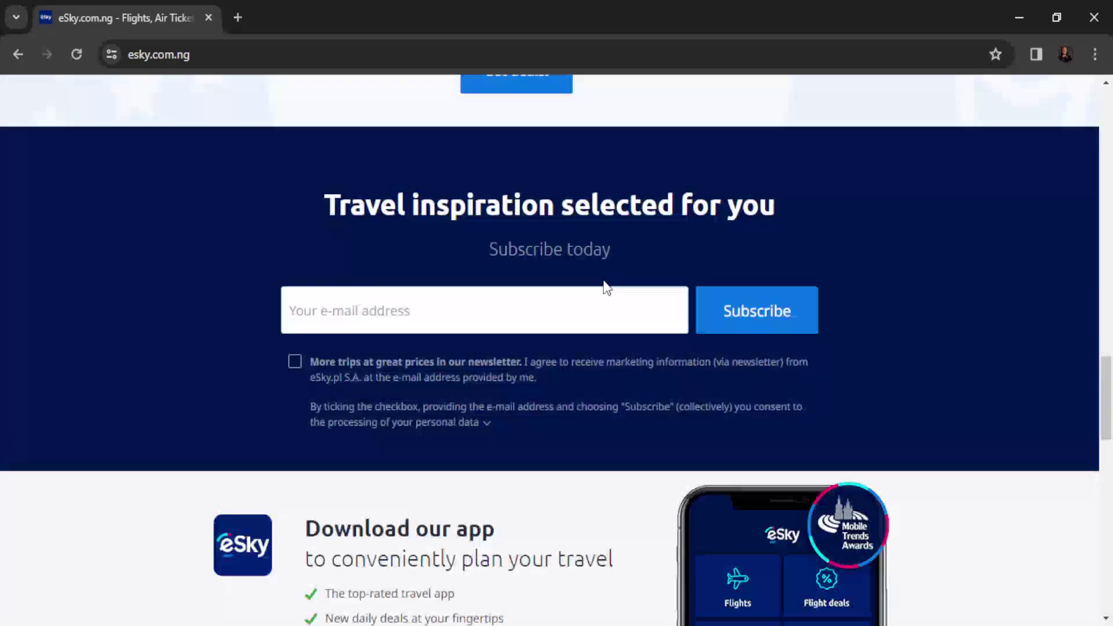
{"action": "scroll", "coordinate": [603, 278], "scroll_direction": "down", "scroll_amount": 4}
{"action": "scroll", "coordinate": [594, 297], "scroll_direction": "down", "scroll_amount": 1}
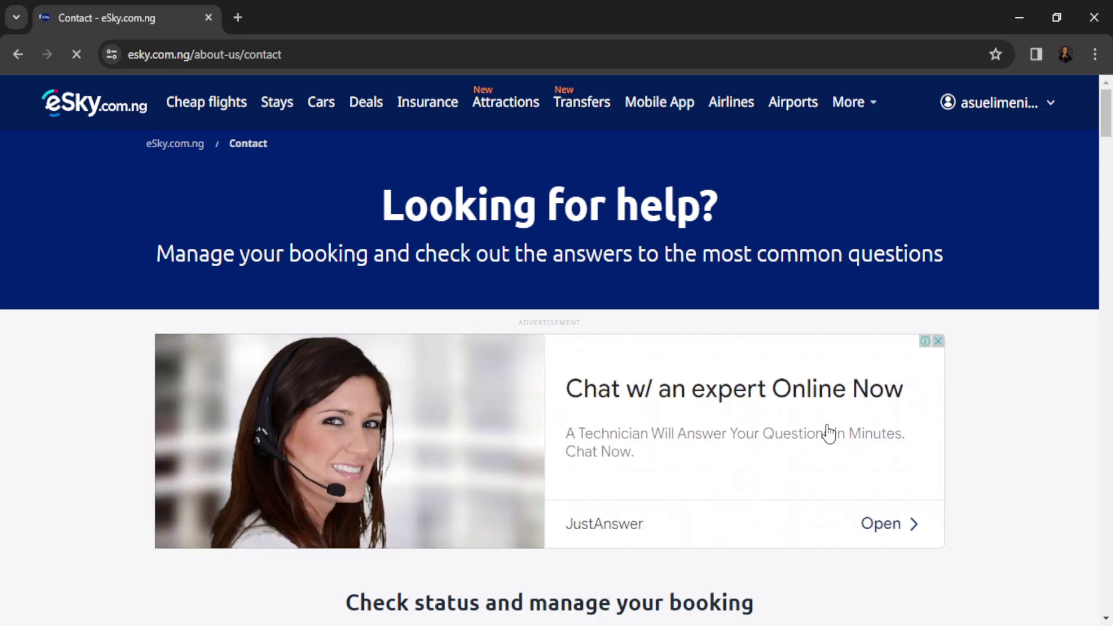
{"action": "scroll", "coordinate": [829, 433], "scroll_direction": "down", "scroll_amount": 1}
{"action": "scroll", "coordinate": [829, 396], "scroll_direction": "down", "scroll_amount": 6}
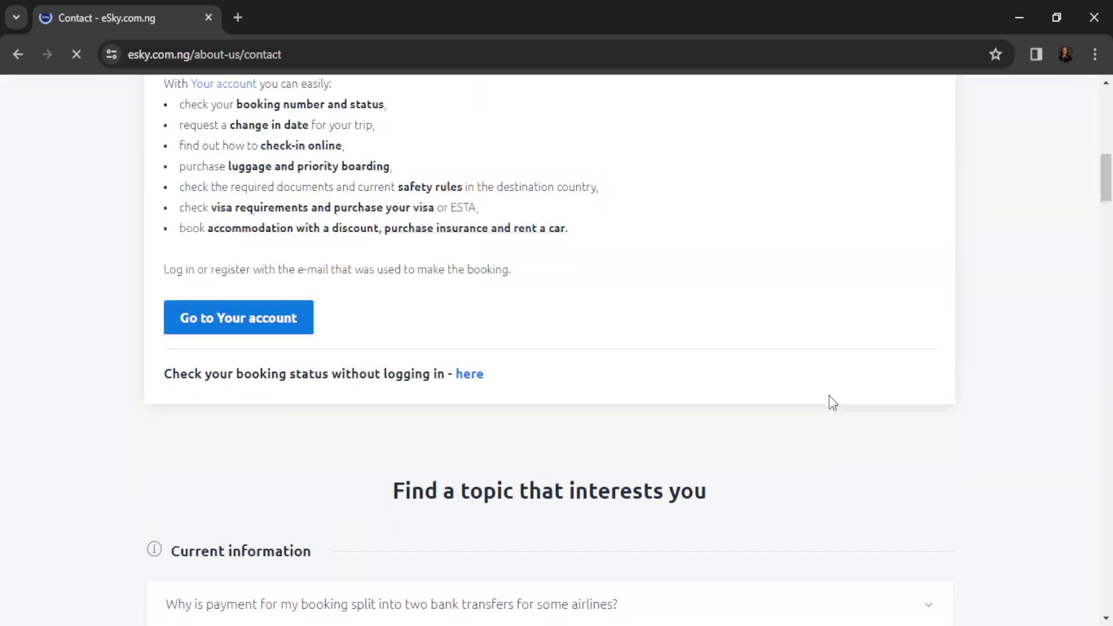
{"action": "scroll", "coordinate": [826, 396], "scroll_direction": "down", "scroll_amount": 1}
{"action": "scroll", "coordinate": [828, 400], "scroll_direction": "down", "scroll_amount": 4}
{"action": "scroll", "coordinate": [830, 402], "scroll_direction": "down", "scroll_amount": 2}
{"action": "scroll", "coordinate": [826, 395], "scroll_direction": "down", "scroll_amount": 5}
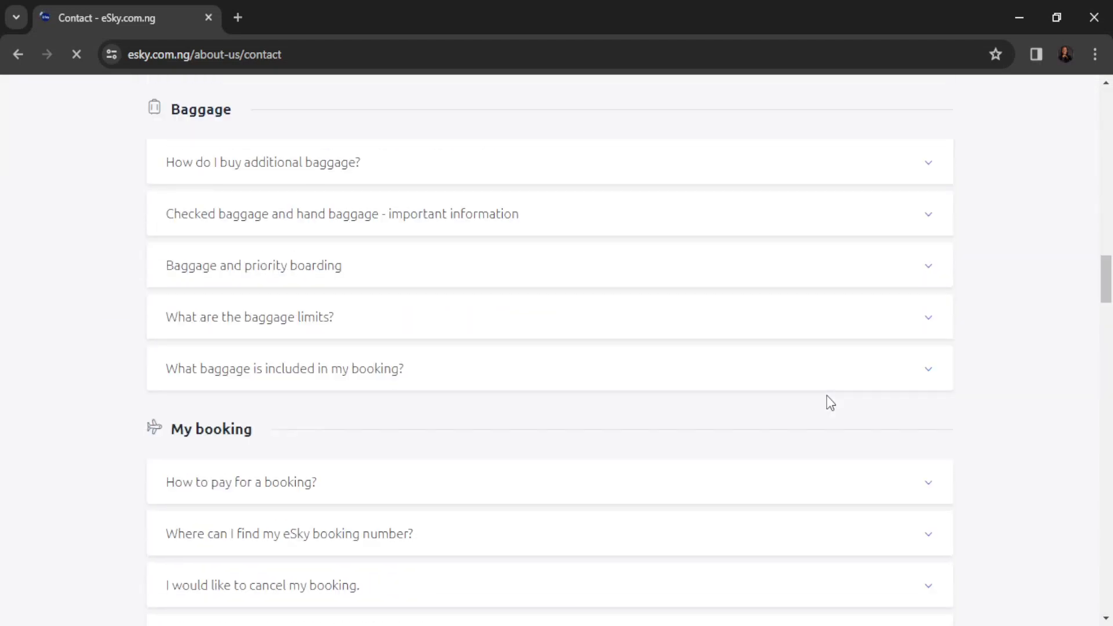
{"action": "scroll", "coordinate": [827, 396], "scroll_direction": "down", "scroll_amount": 4}
{"action": "scroll", "coordinate": [827, 396], "scroll_direction": "down", "scroll_amount": 5}
{"action": "scroll", "coordinate": [828, 396], "scroll_direction": "down", "scroll_amount": 4}
{"action": "scroll", "coordinate": [828, 397], "scroll_direction": "down", "scroll_amount": 3}
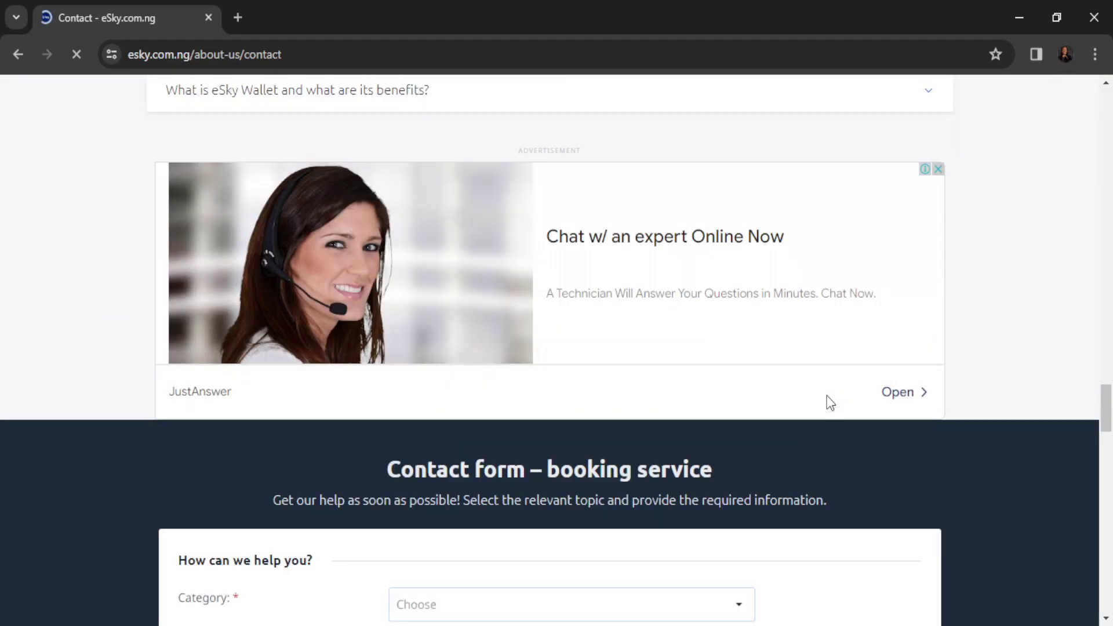
{"action": "scroll", "coordinate": [835, 391], "scroll_direction": "down", "scroll_amount": 1}
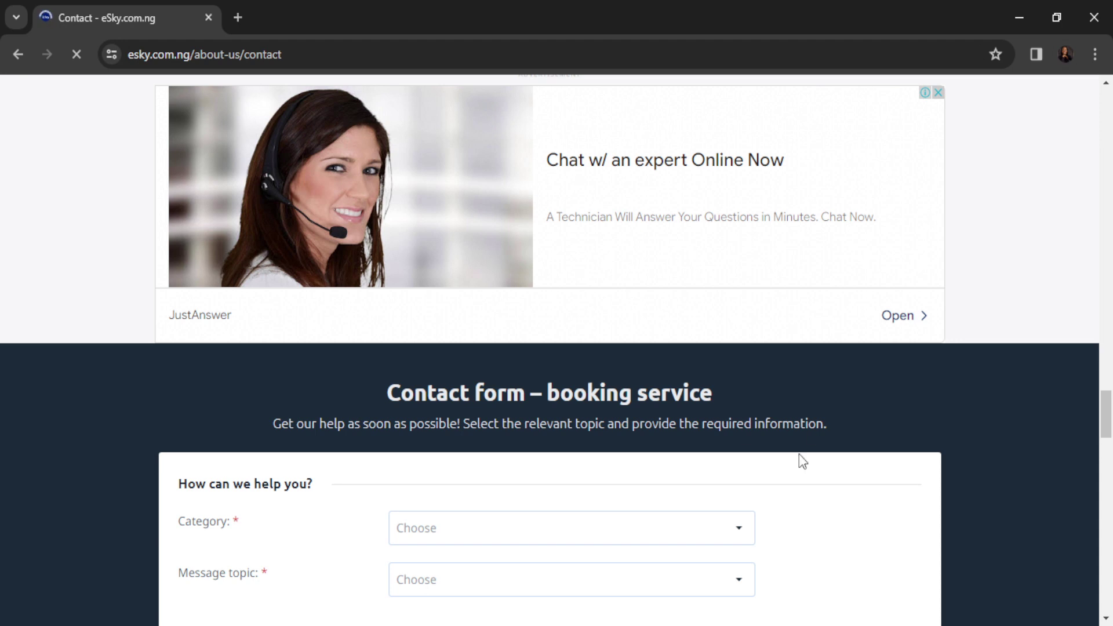
{"action": "scroll", "coordinate": [765, 461], "scroll_direction": "down", "scroll_amount": 2}
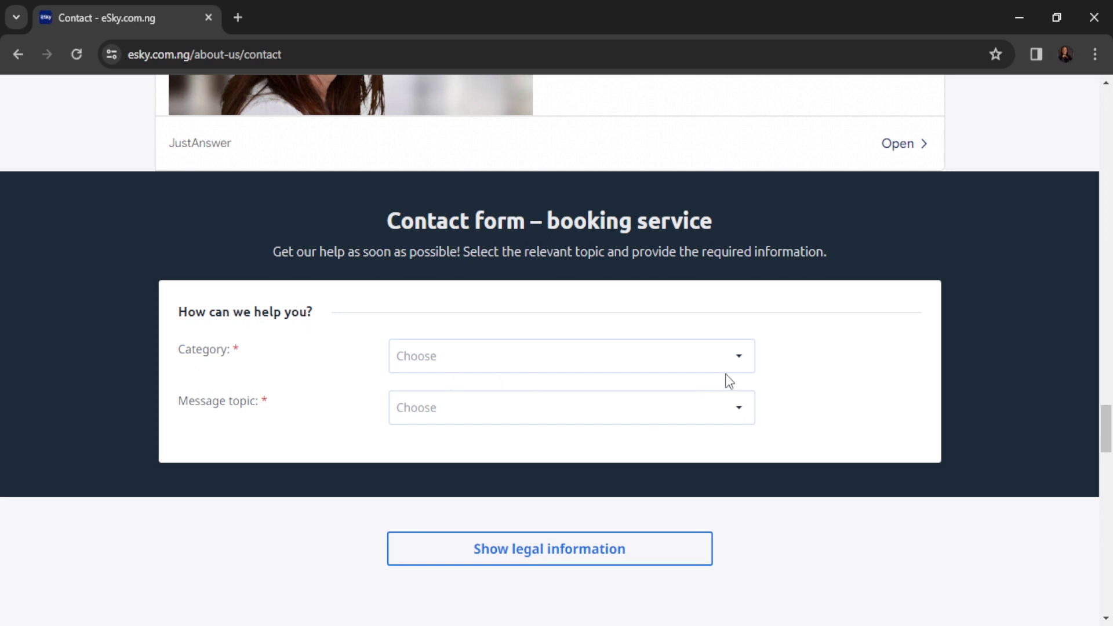
Choose Flight from the Category dropdown of the booking service form
{"action": "left_click", "coordinate": [741, 366]}
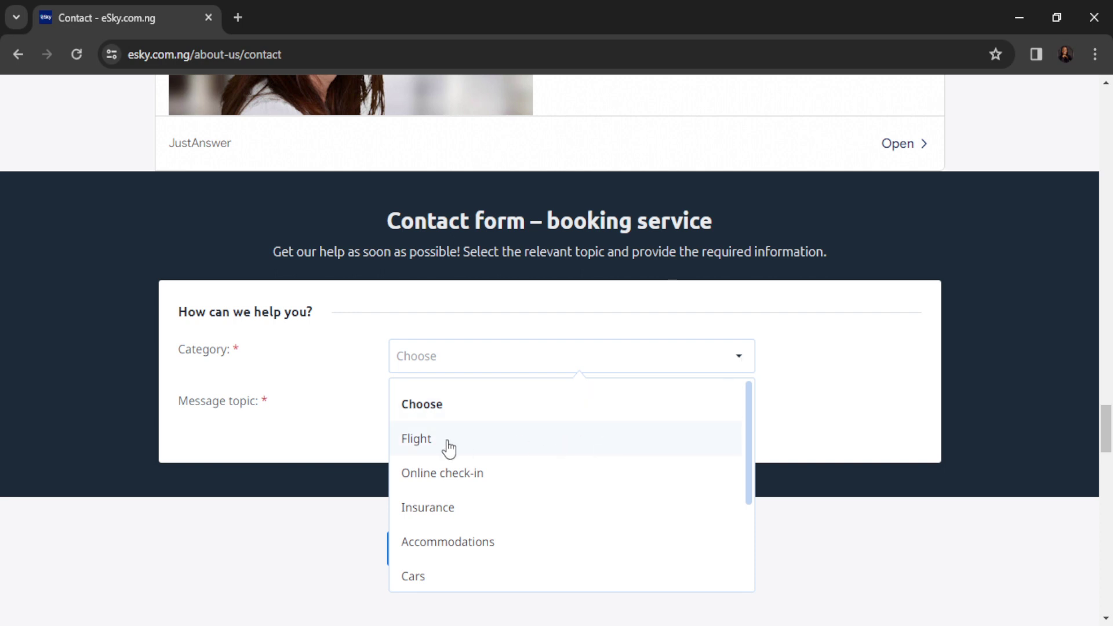
{"action": "scroll", "coordinate": [540, 503], "scroll_direction": "down", "scroll_amount": 2}
{"action": "scroll", "coordinate": [548, 530], "scroll_direction": "up", "scroll_amount": 1}
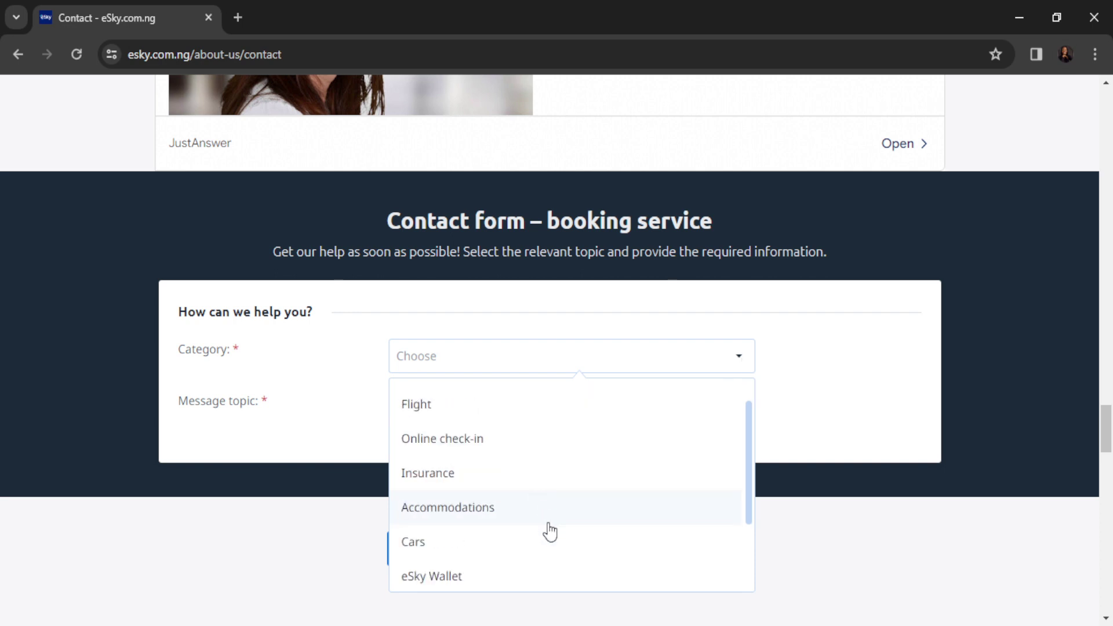
{"action": "scroll", "coordinate": [547, 529], "scroll_direction": "up", "scroll_amount": 1}
{"action": "left_click", "coordinate": [423, 448]}
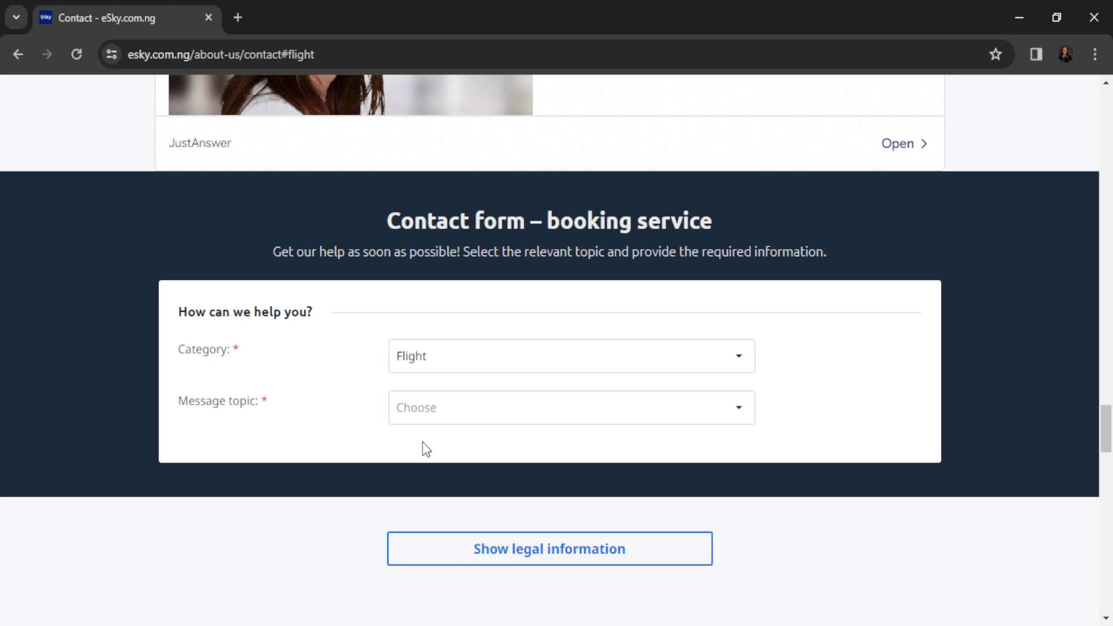
Pick 'Travel date change' from the Message topic dropdown
{"action": "left_click", "coordinate": [737, 410]}
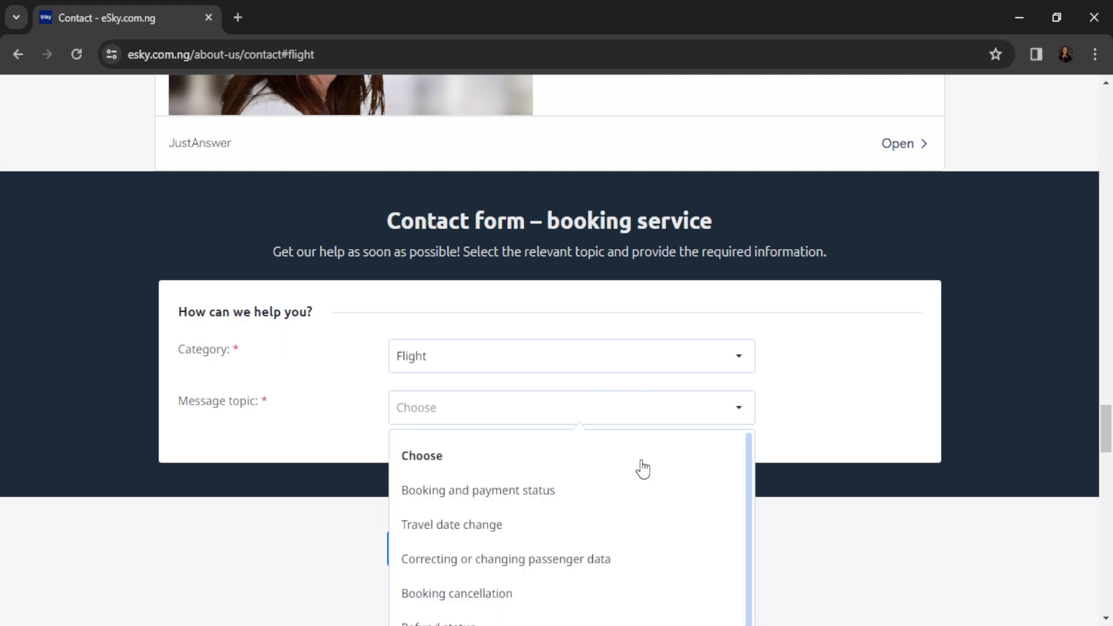
{"action": "scroll", "coordinate": [495, 581], "scroll_direction": "down", "scroll_amount": 1}
{"action": "scroll", "coordinate": [531, 470], "scroll_direction": "down", "scroll_amount": 2}
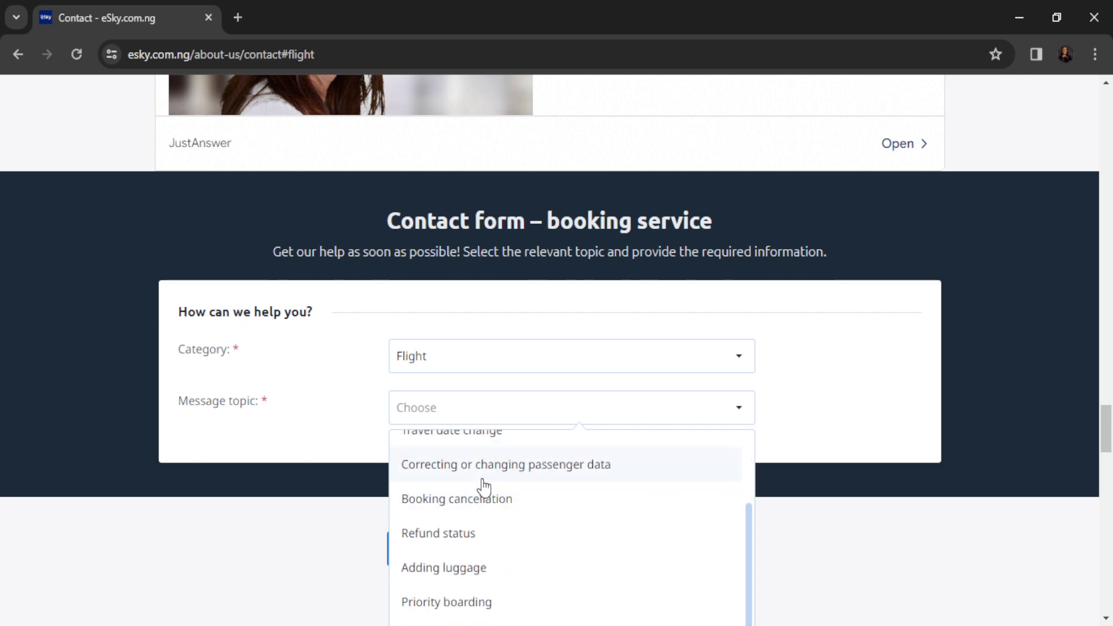
{"action": "scroll", "coordinate": [481, 486], "scroll_direction": "up", "scroll_amount": 1}
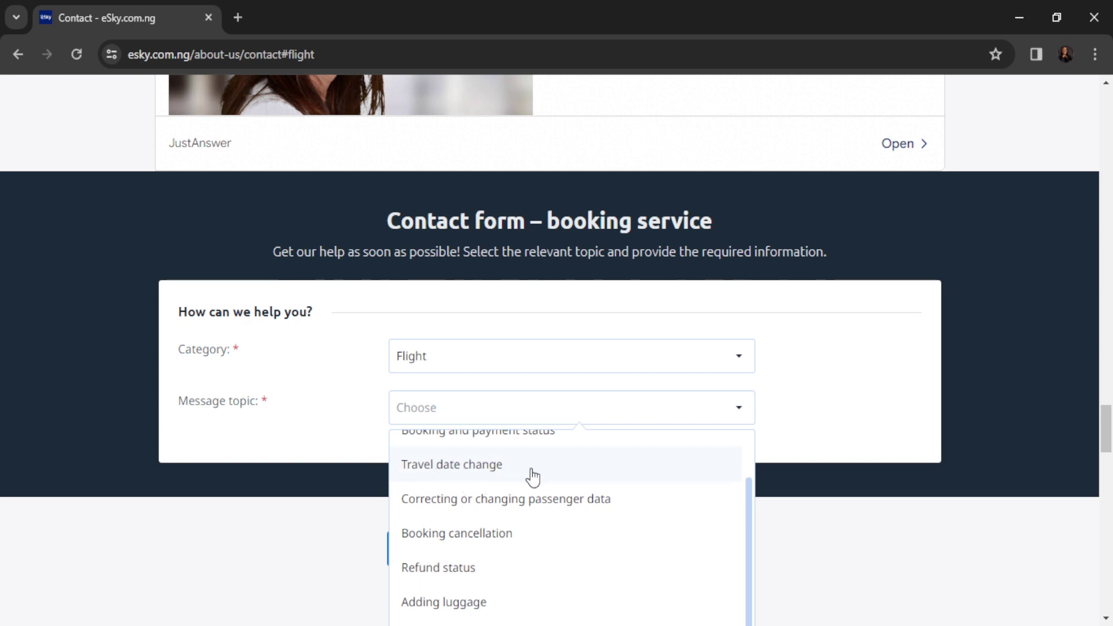
{"action": "left_click", "coordinate": [486, 476]}
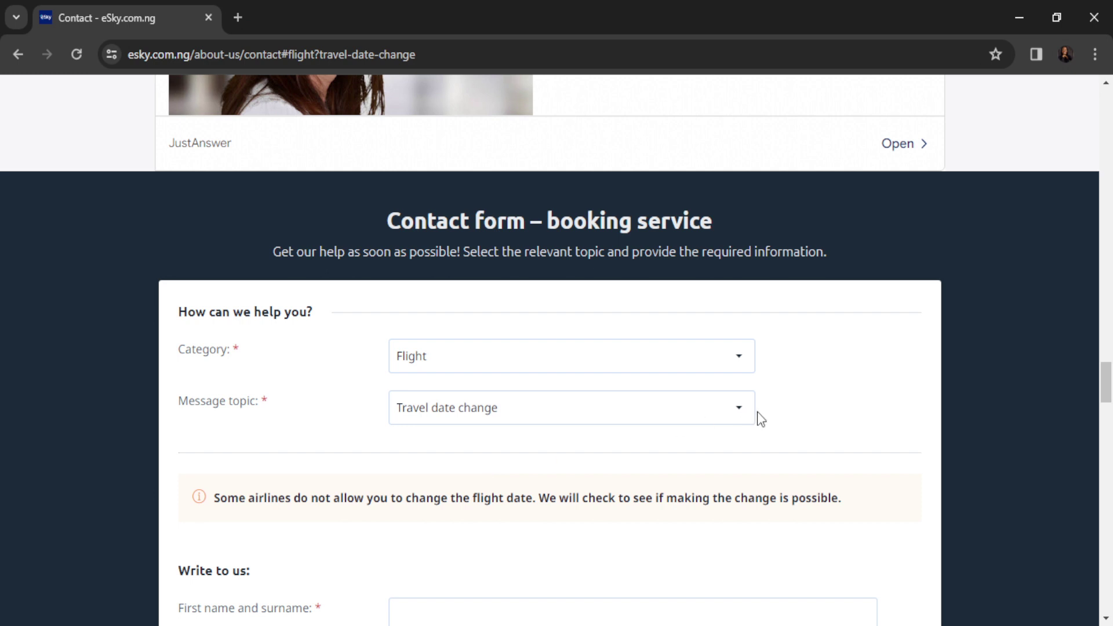
{"action": "scroll", "coordinate": [522, 444], "scroll_direction": "down", "scroll_amount": 2}
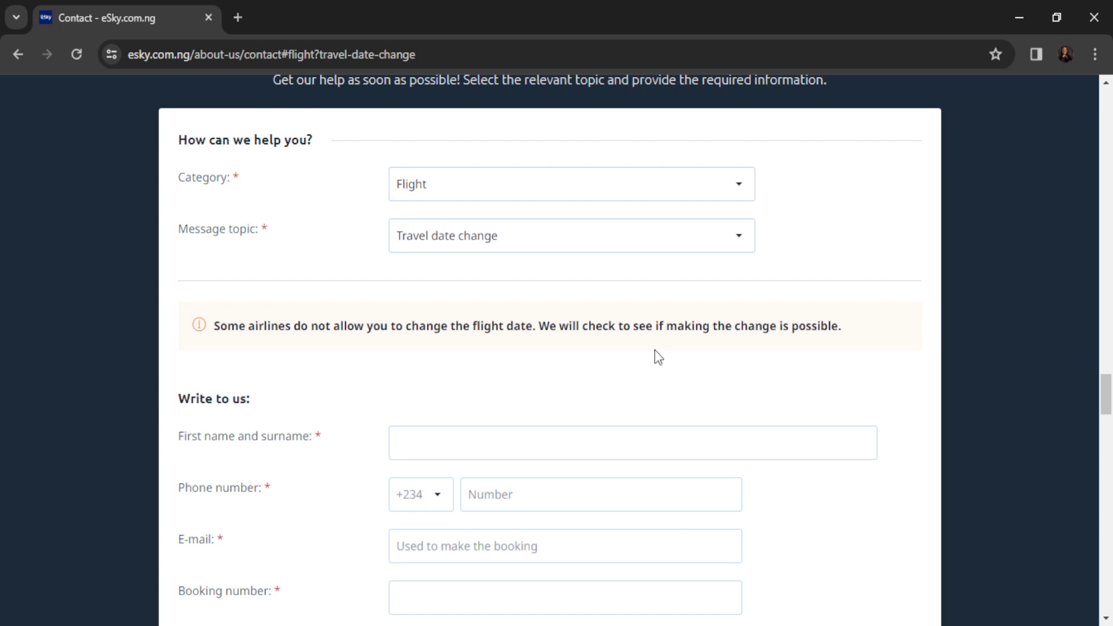
{"action": "scroll", "coordinate": [299, 417], "scroll_direction": "down", "scroll_amount": 2}
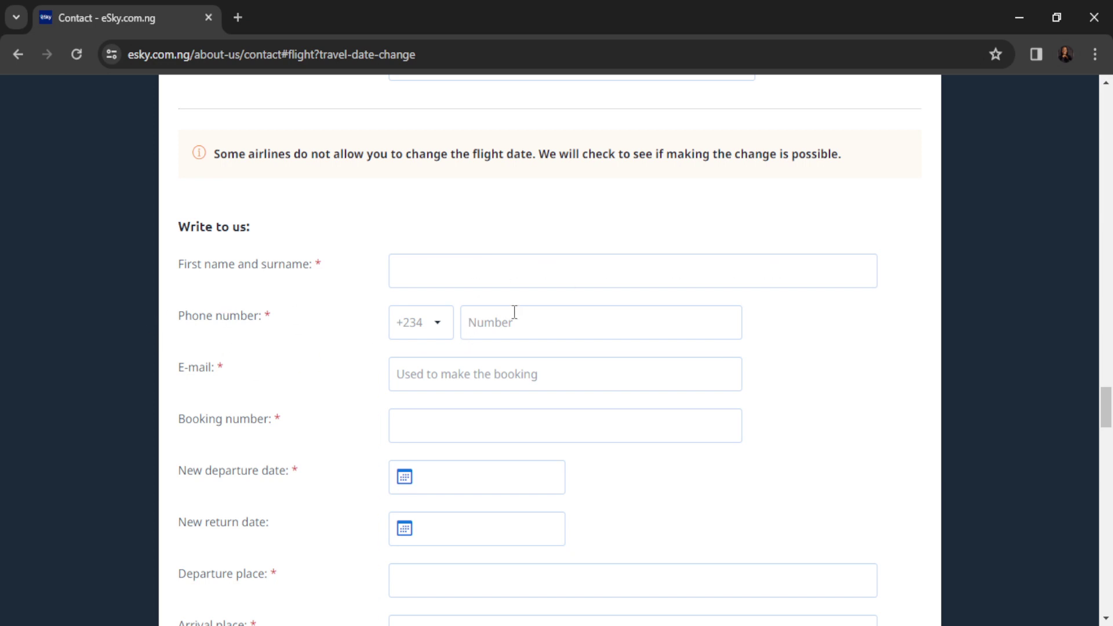
{"action": "scroll", "coordinate": [522, 323], "scroll_direction": "down", "scroll_amount": 2}
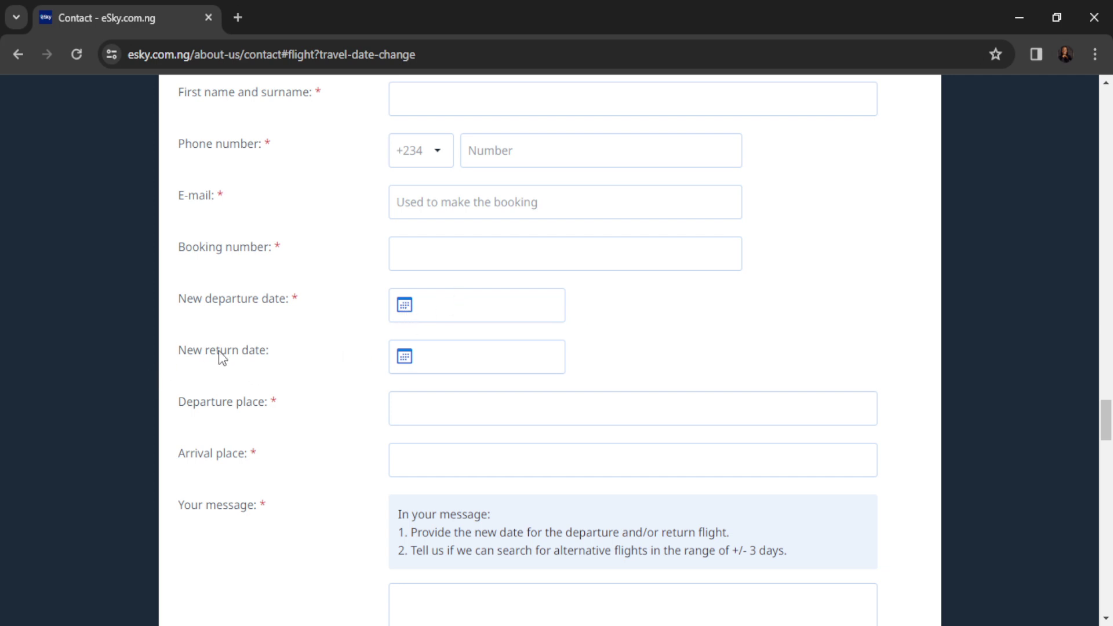
{"action": "scroll", "coordinate": [398, 361], "scroll_direction": "down", "scroll_amount": 2}
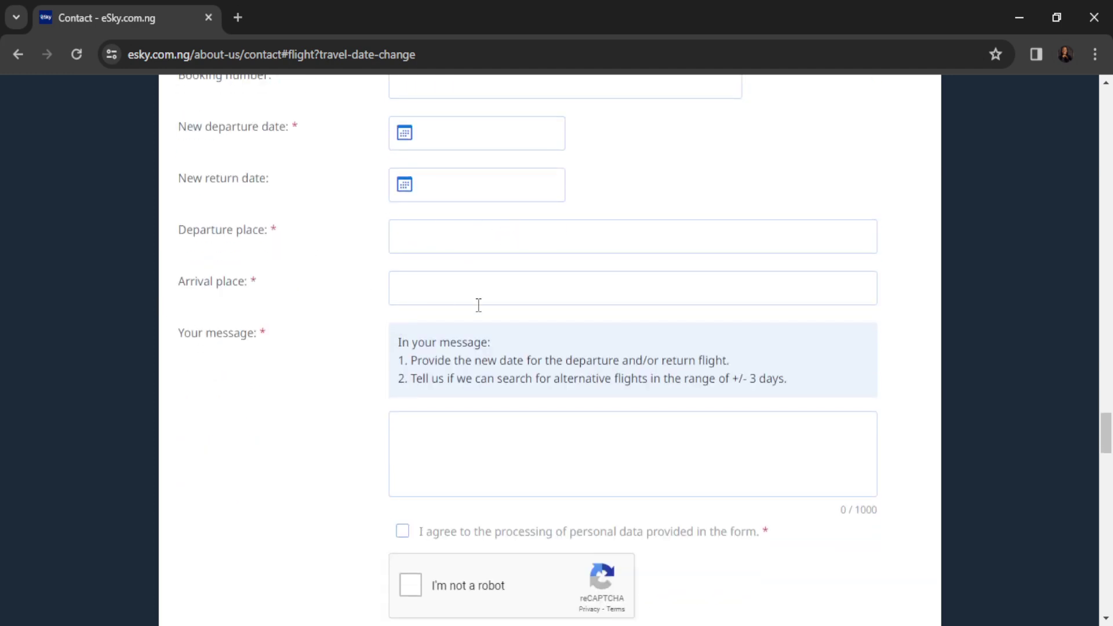
{"action": "scroll", "coordinate": [509, 342], "scroll_direction": "down", "scroll_amount": 2}
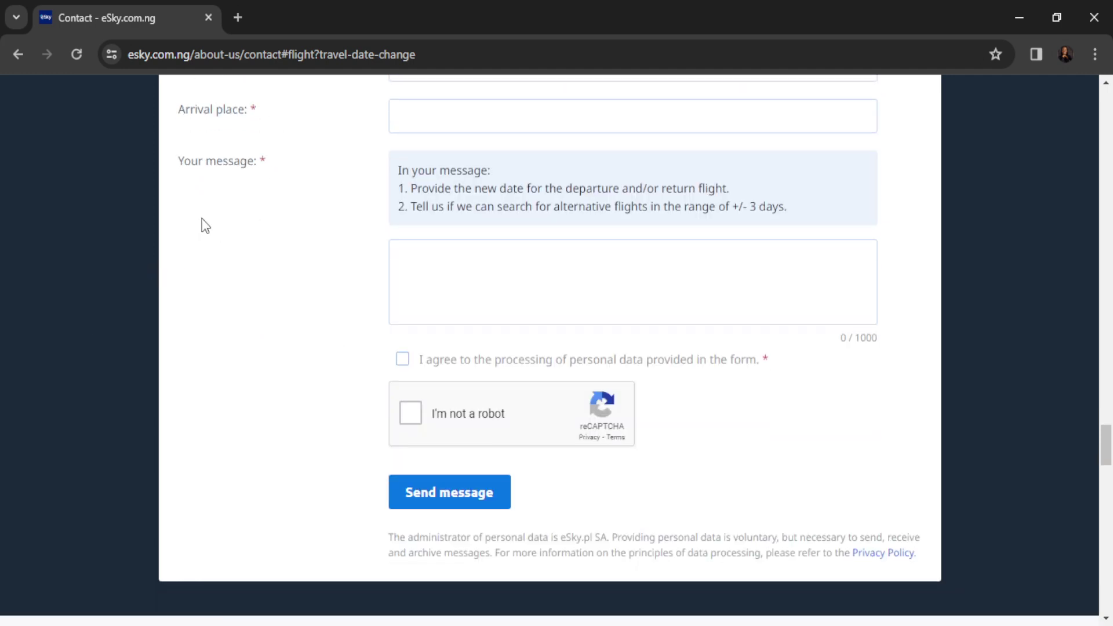
{"action": "left_click", "coordinate": [403, 260]}
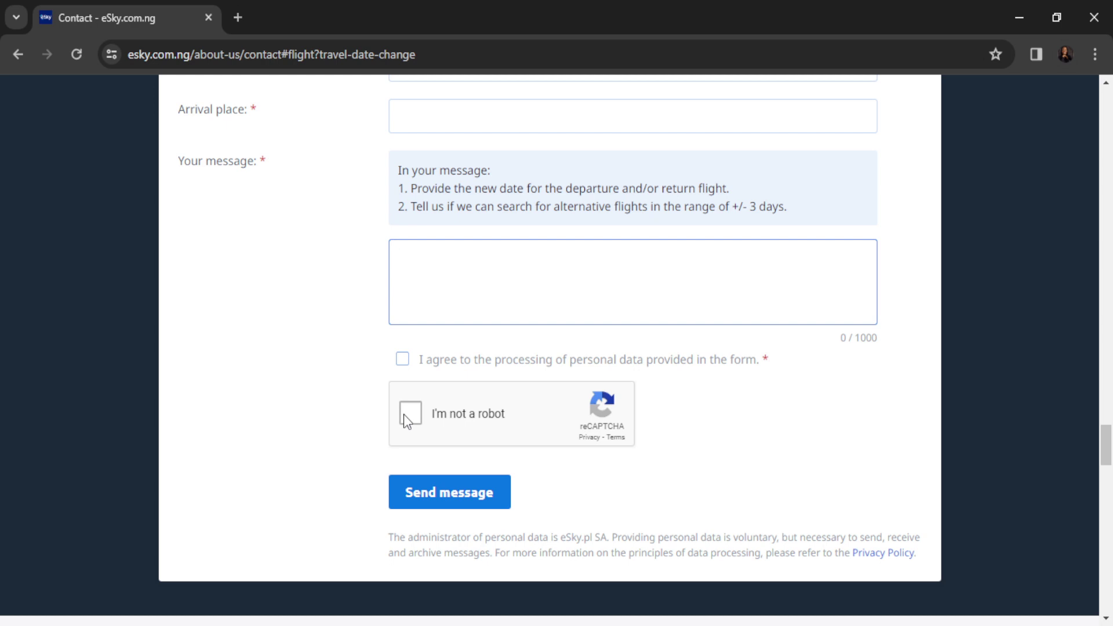
{"action": "scroll", "coordinate": [373, 373], "scroll_direction": "up", "scroll_amount": 5}
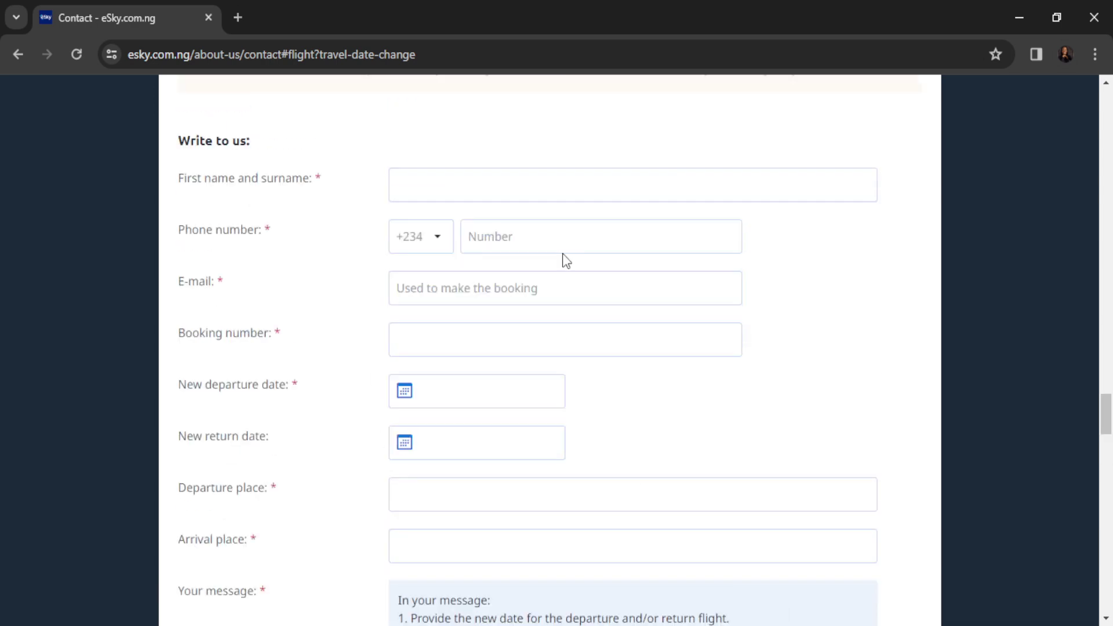
{"action": "scroll", "coordinate": [563, 253], "scroll_direction": "up", "scroll_amount": 3}
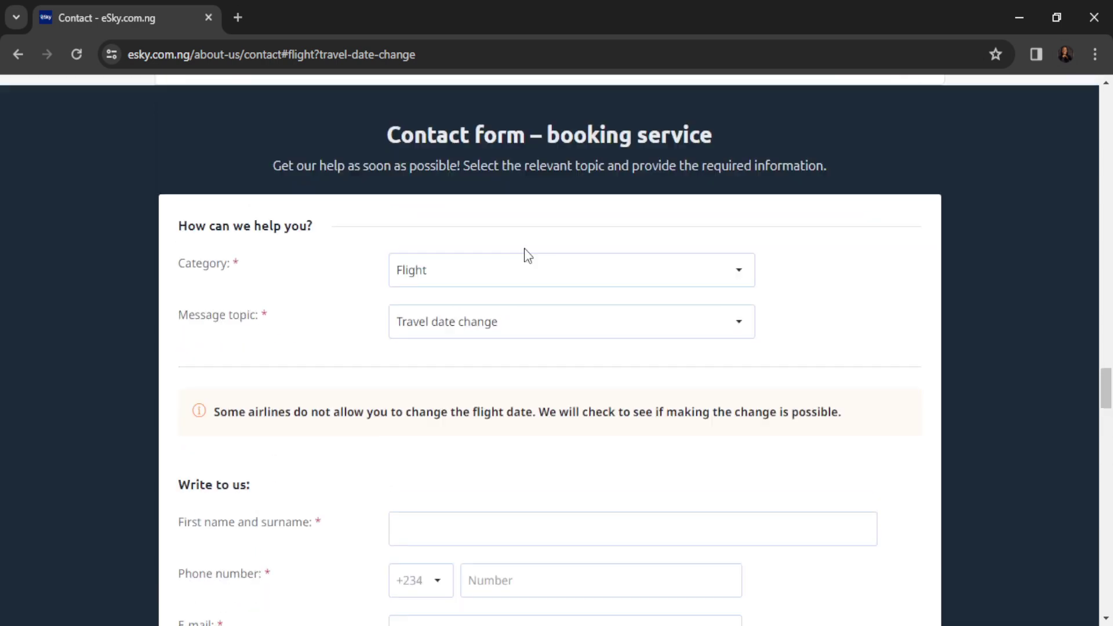
Switch the Message topic to 'Correcting or changing passenger data'
{"action": "left_click", "coordinate": [691, 331]}
{"action": "scroll", "coordinate": [448, 422], "scroll_direction": "up", "scroll_amount": 1}
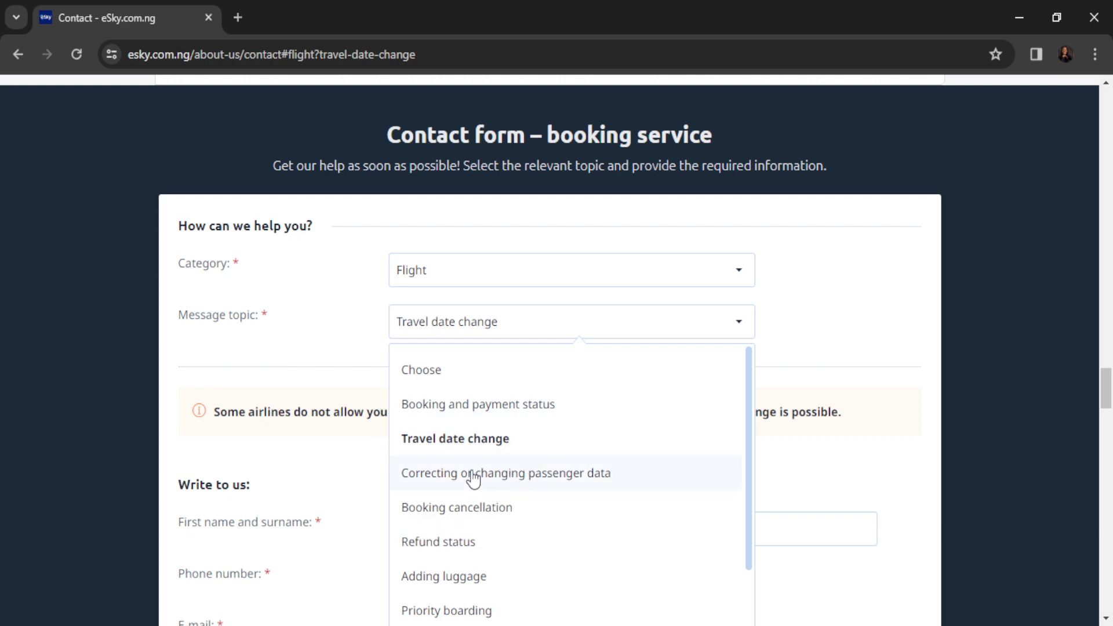
{"action": "scroll", "coordinate": [475, 462], "scroll_direction": "down", "scroll_amount": 1}
{"action": "left_click", "coordinate": [476, 437]}
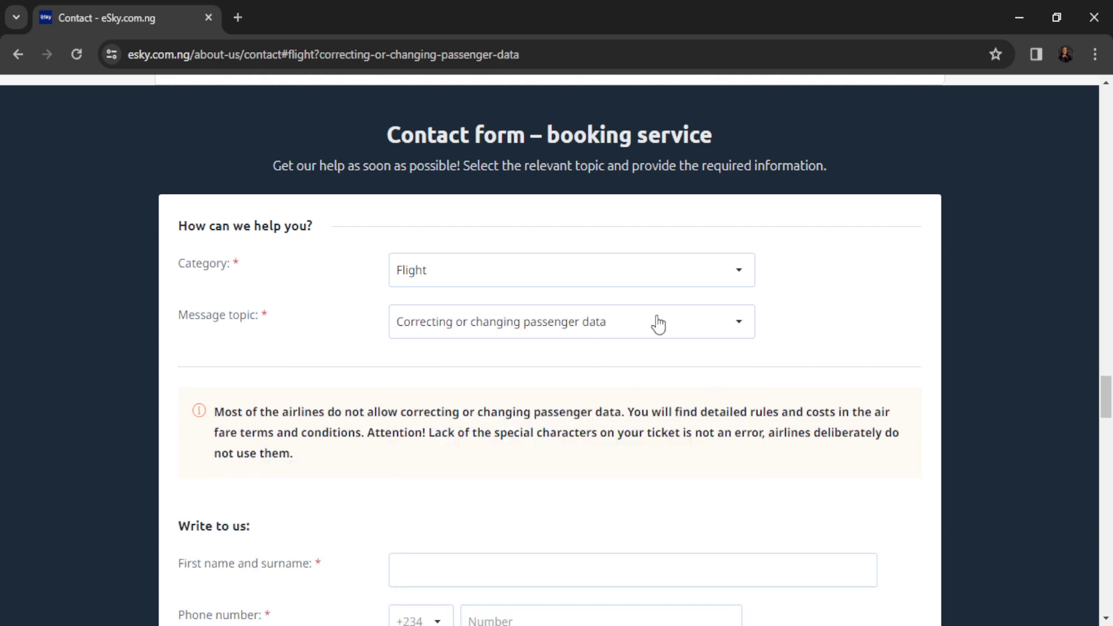
{"action": "scroll", "coordinate": [595, 216], "scroll_direction": "down", "scroll_amount": 3}
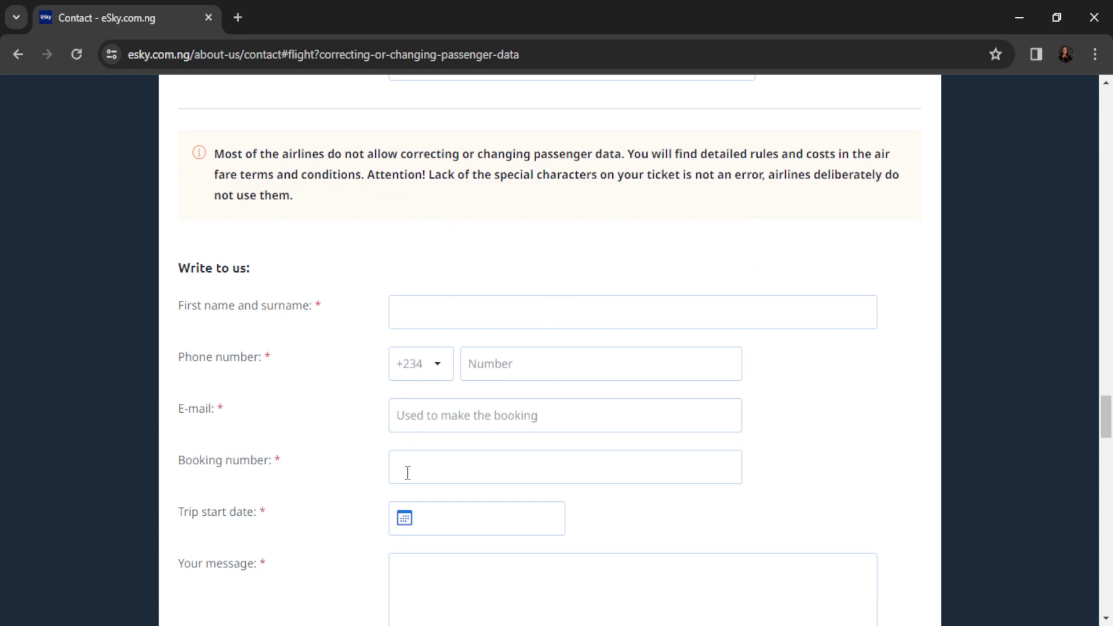
{"action": "scroll", "coordinate": [435, 473], "scroll_direction": "down", "scroll_amount": 2}
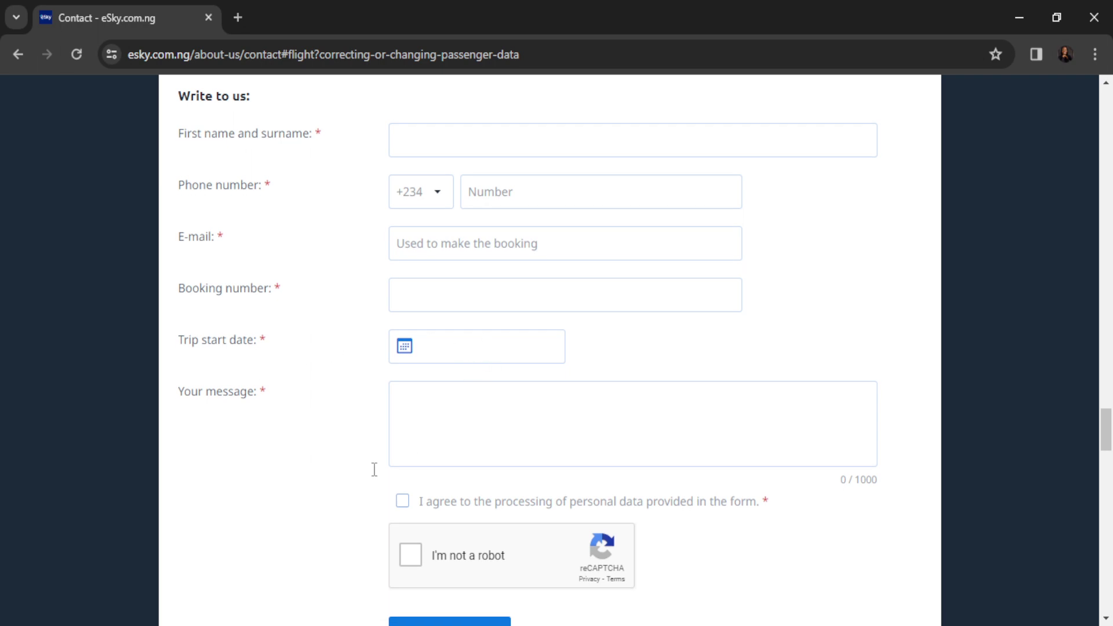
{"action": "left_click", "coordinate": [421, 402]}
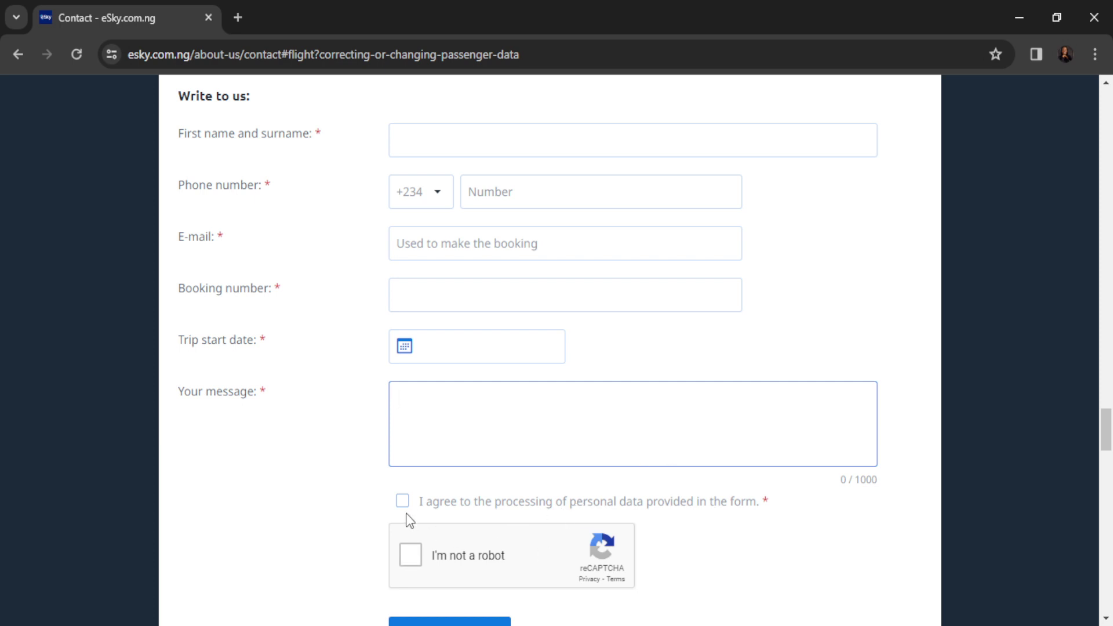
{"action": "scroll", "coordinate": [409, 557], "scroll_direction": "down", "scroll_amount": 3}
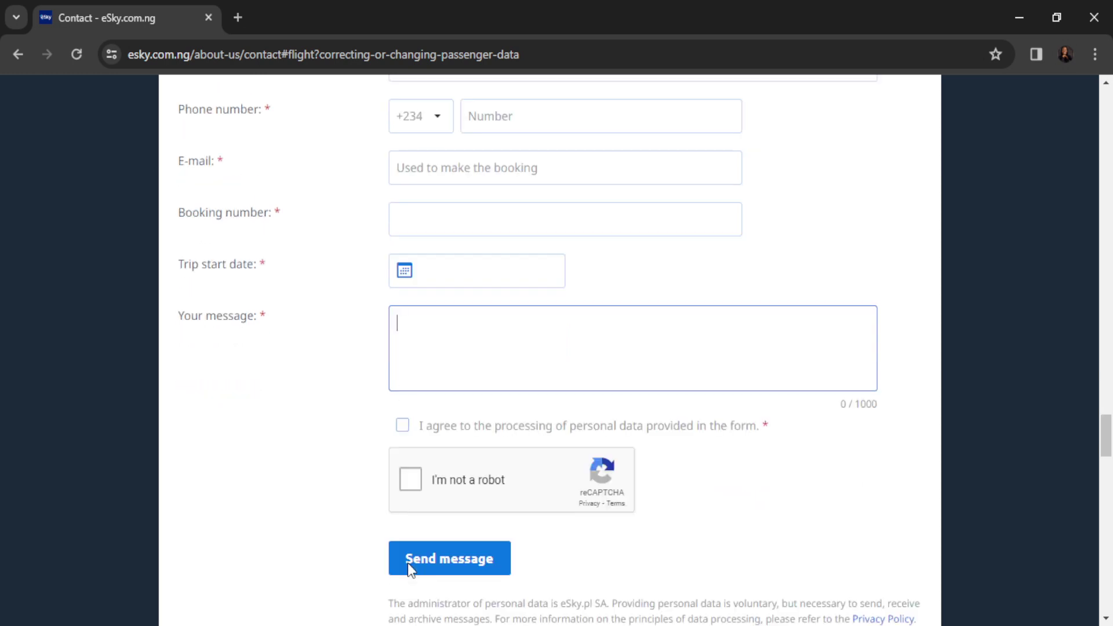